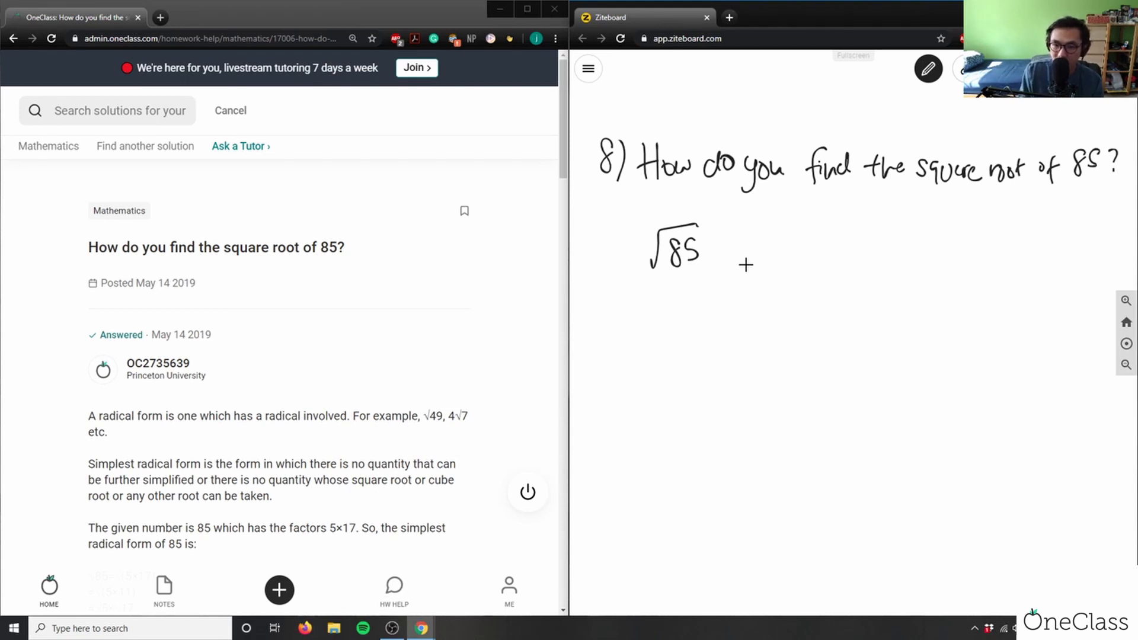
Step: Handwrite the first line √85 = √5 × √17, undoing a too-small multiplication sign
drag(719, 249, 731, 248)
mouse_move(719, 256)
mouse_down()
mouse_move(789, 229)
mouse_move(772, 261)
mouse_up()
drag(773, 236, 789, 235)
mouse_move(815, 242)
mouse_down()
mouse_move(811, 257)
mouse_move(824, 257)
mouse_move(812, 257)
mouse_up()
key(ctrl+z)
key(ctrl+z)
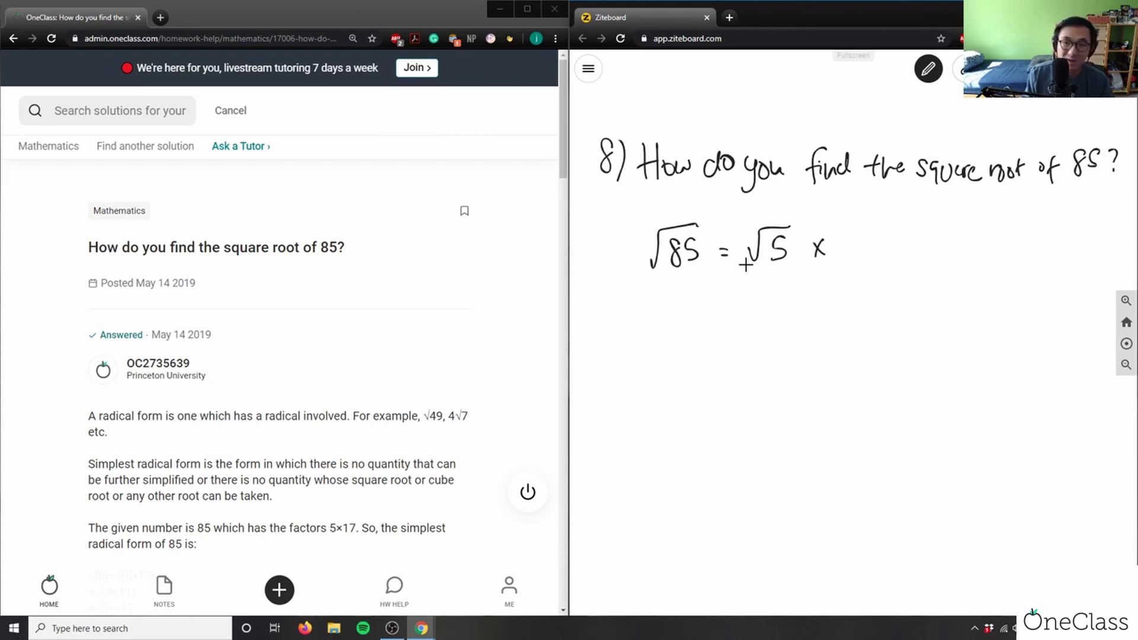
mouse_move(840, 240)
mouse_down()
mouse_move(853, 251)
mouse_move(885, 216)
mouse_up()
mouse_move(867, 226)
mouse_down()
mouse_move(868, 252)
mouse_move(882, 253)
mouse_up()
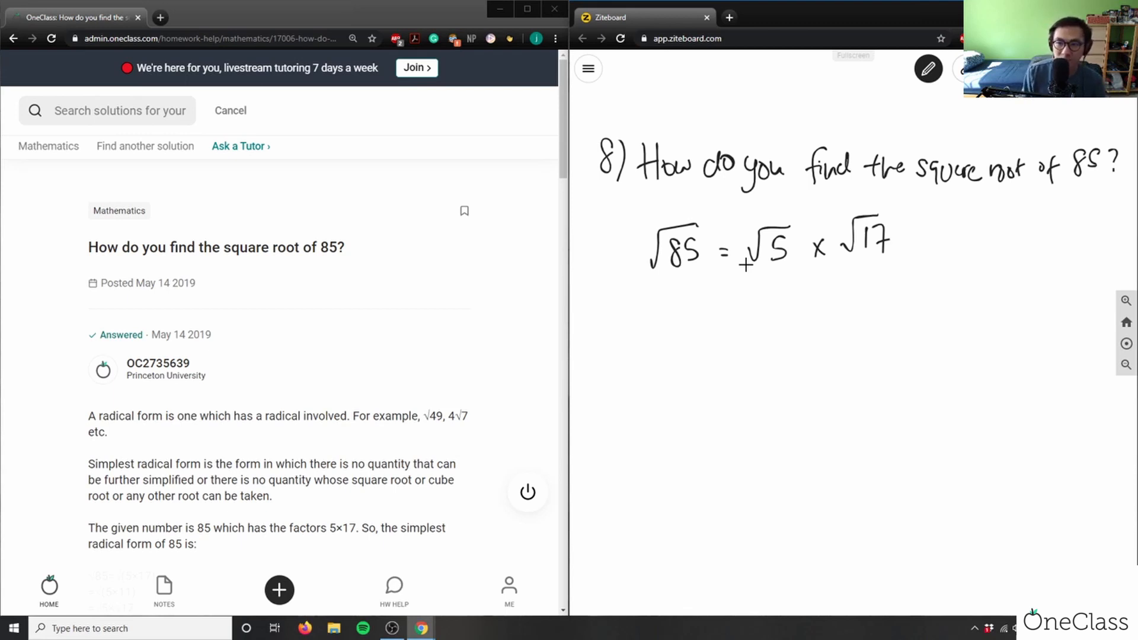
Step: Handwrite the second line = √5√17, undoing a misplaced radical
mouse_move(652, 335)
mouse_down()
mouse_move(669, 308)
mouse_move(740, 308)
mouse_up()
key(ctrl+z)
drag(730, 313, 740, 313)
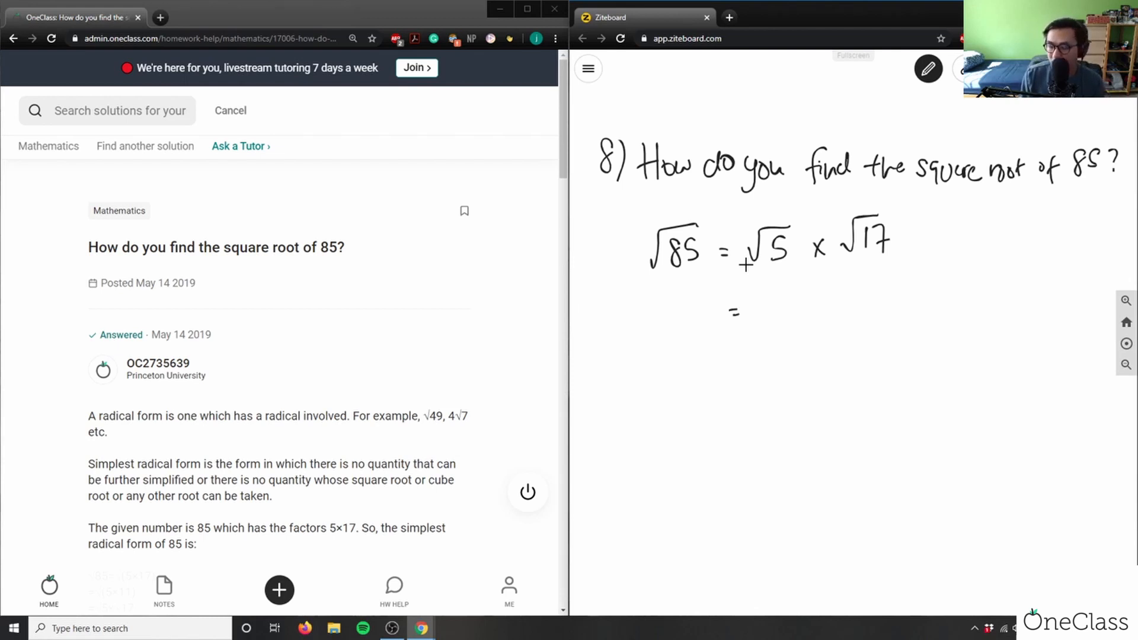
mouse_move(758, 312)
mouse_down()
mouse_move(790, 287)
mouse_move(776, 322)
mouse_move(842, 293)
mouse_up()
mouse_move(827, 305)
mouse_down()
mouse_move(827, 323)
mouse_move(841, 326)
mouse_up()
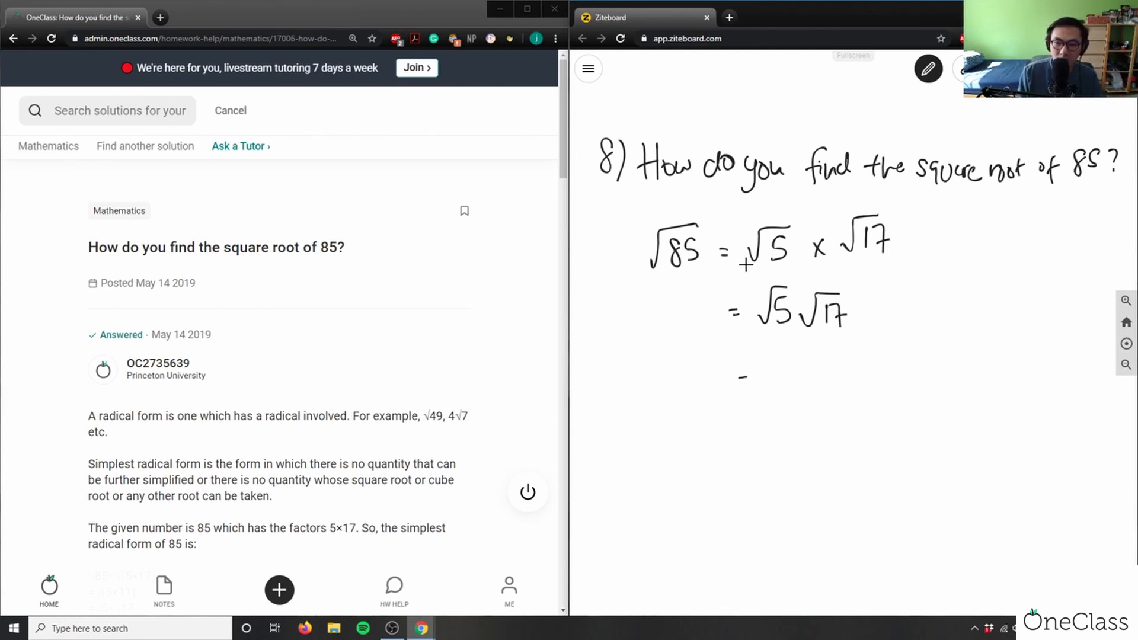
Step: Handwrite the third line = √85
drag(740, 382, 750, 383)
mouse_move(762, 373)
mouse_down()
mouse_move(776, 349)
mouse_move(812, 346)
mouse_up()
drag(798, 359, 803, 380)
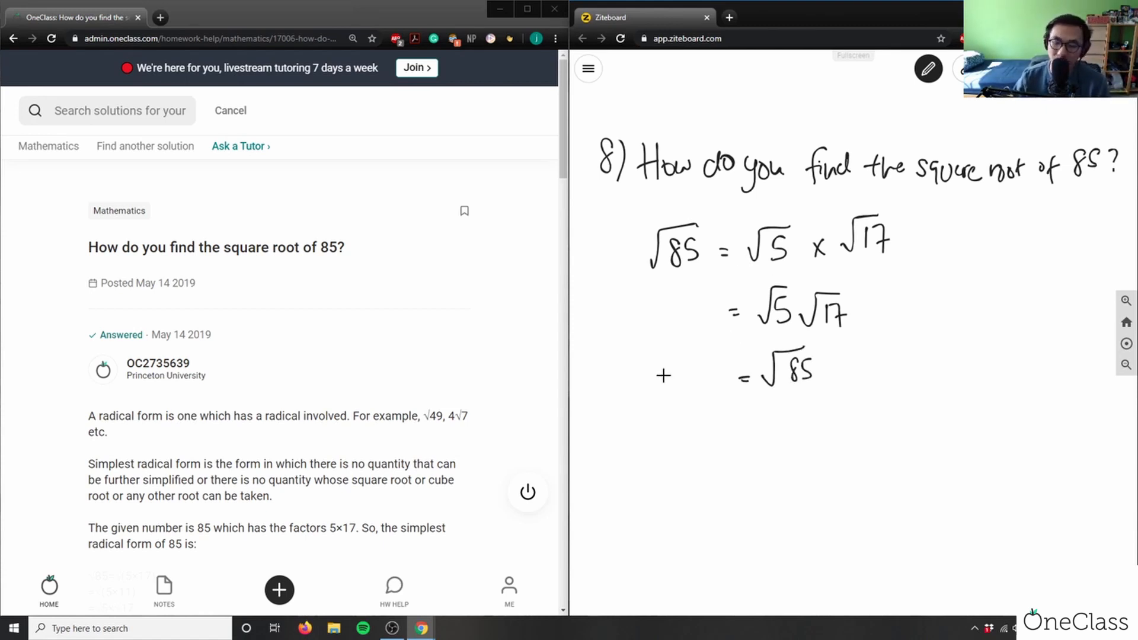
scroll(308, 428, down, 3)
scroll(307, 427, down, 1)
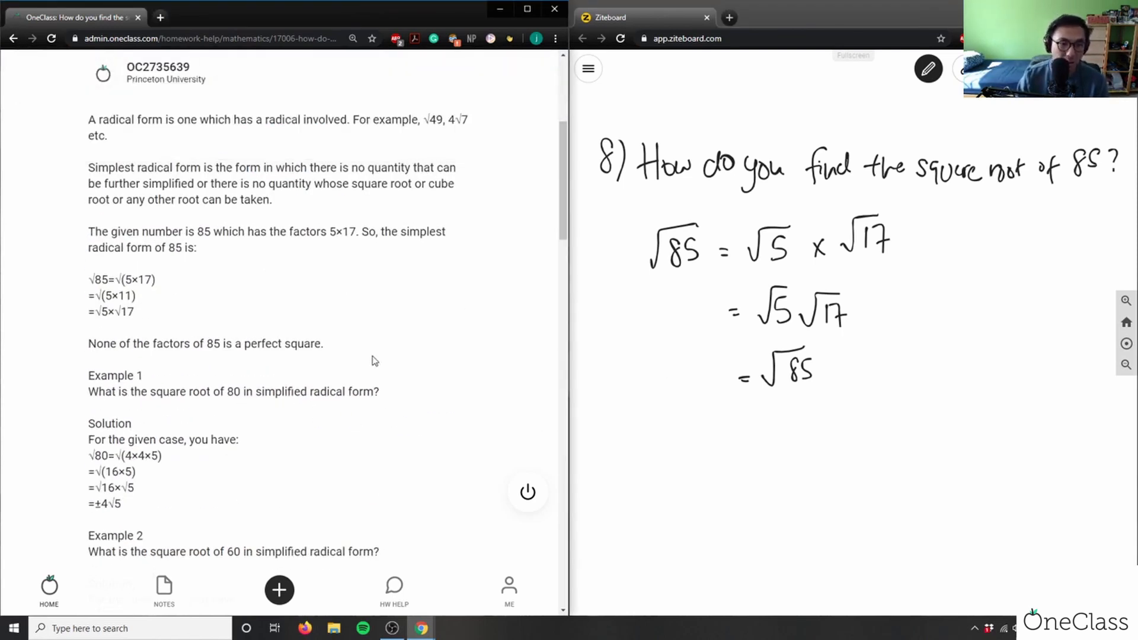
scroll(373, 361, up, 1)
scroll(372, 360, down, 2)
scroll(373, 360, up, 2)
scroll(372, 360, up, 1)
scroll(372, 360, up, 1)
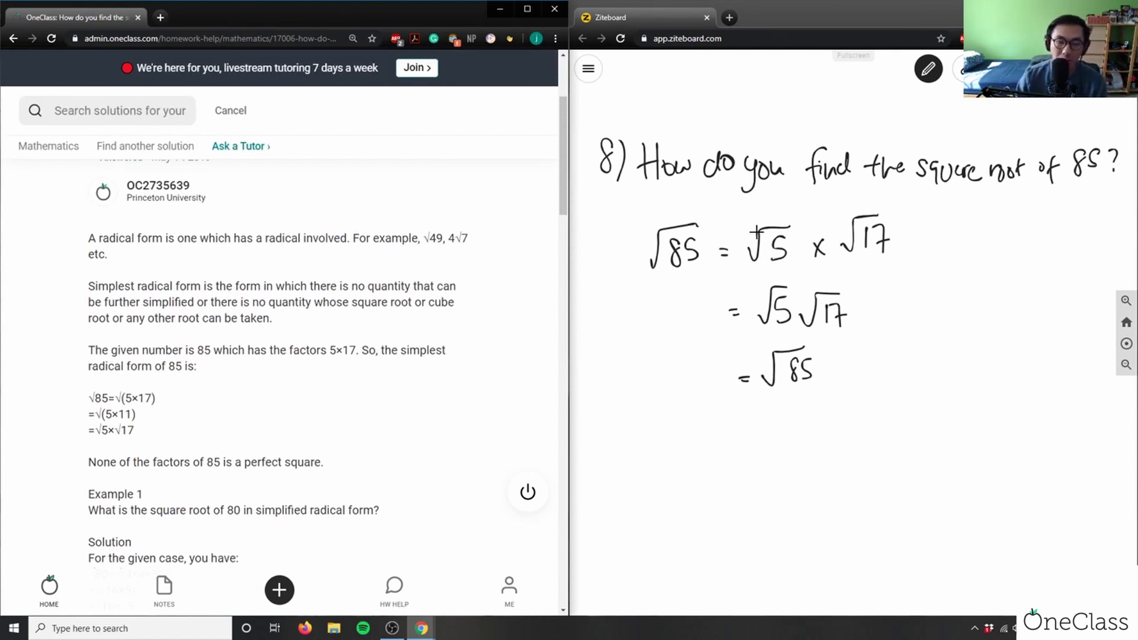
scroll(881, 294, down, 5)
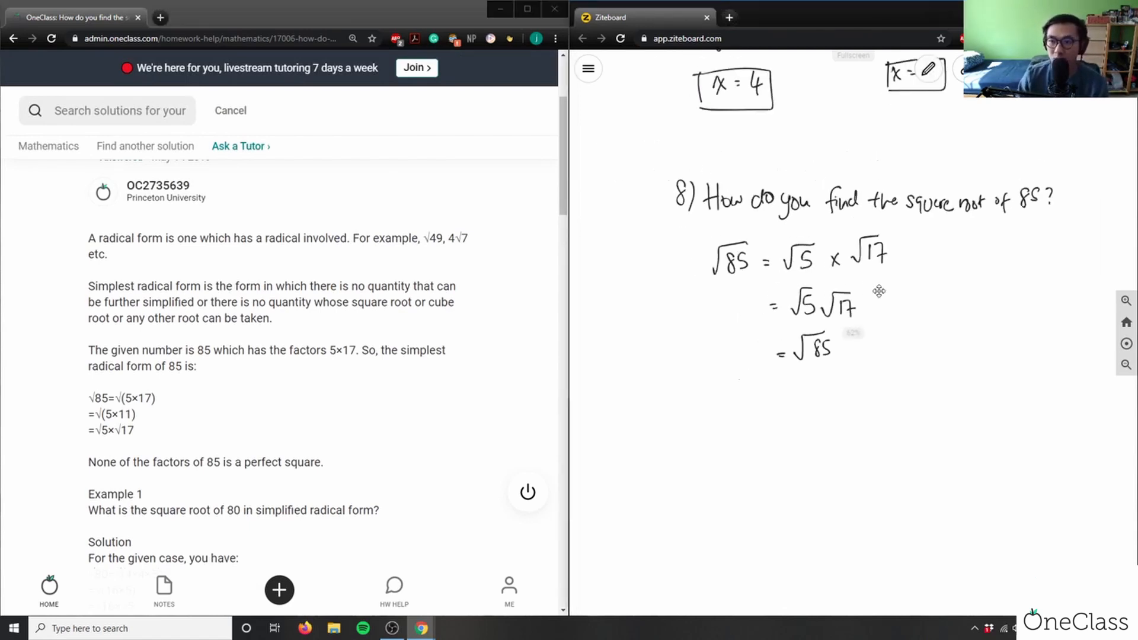
scroll(902, 388, up, 2)
scroll(922, 255, up, 2)
scroll(930, 297, up, 2)
scroll(931, 326, up, 1)
scroll(941, 380, up, 3)
scroll(942, 396, up, 1)
scroll(963, 330, up, 1)
scroll(961, 399, up, 1)
scroll(986, 386, up, 1)
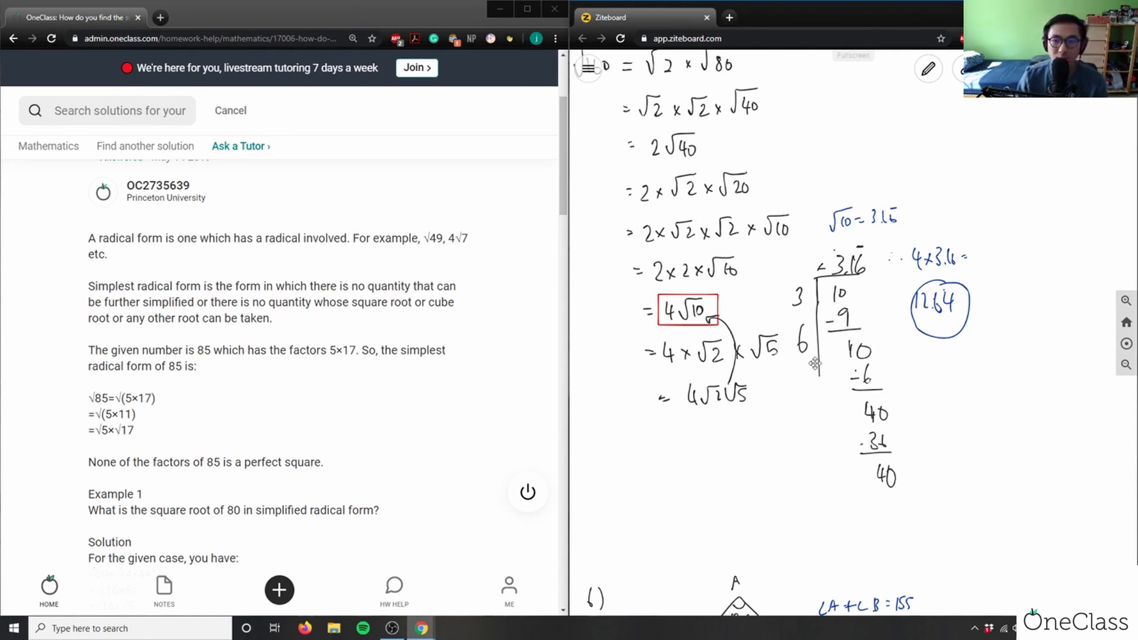
scroll(865, 401, down, 5)
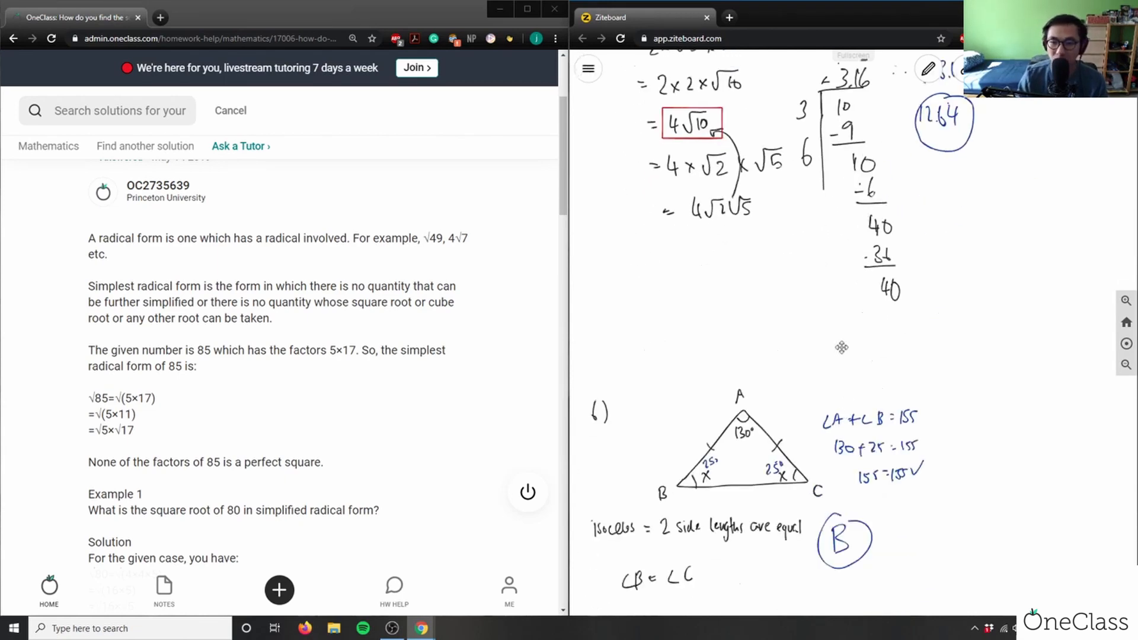
scroll(864, 388, down, 5)
scroll(899, 374, down, 4)
scroll(931, 283, down, 5)
scroll(930, 284, down, 4)
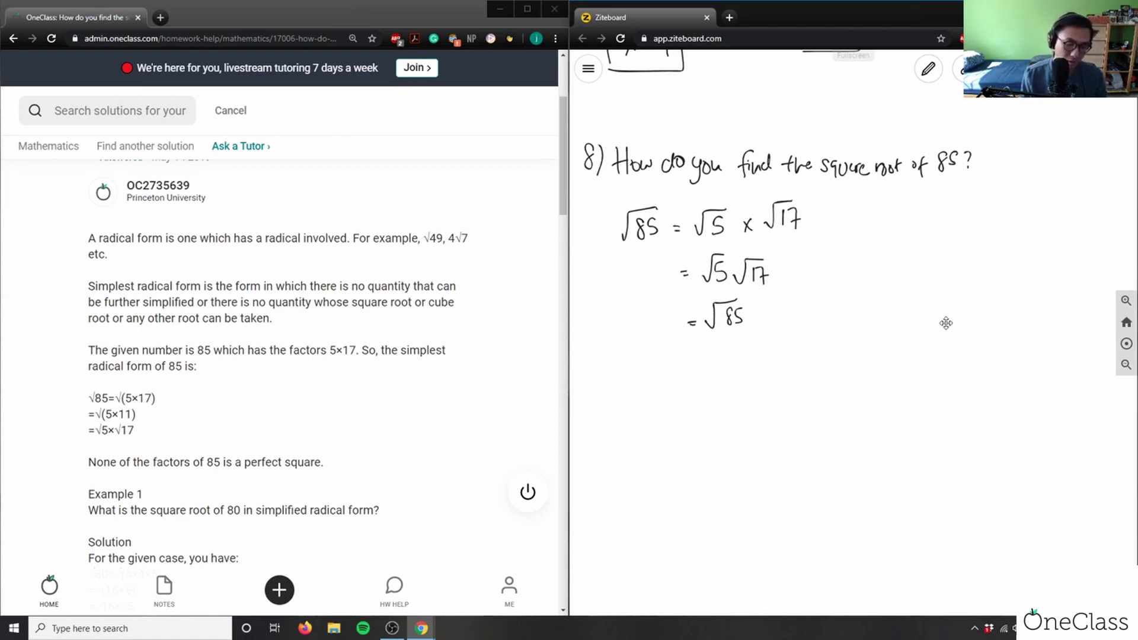
scroll(925, 297, up, 2)
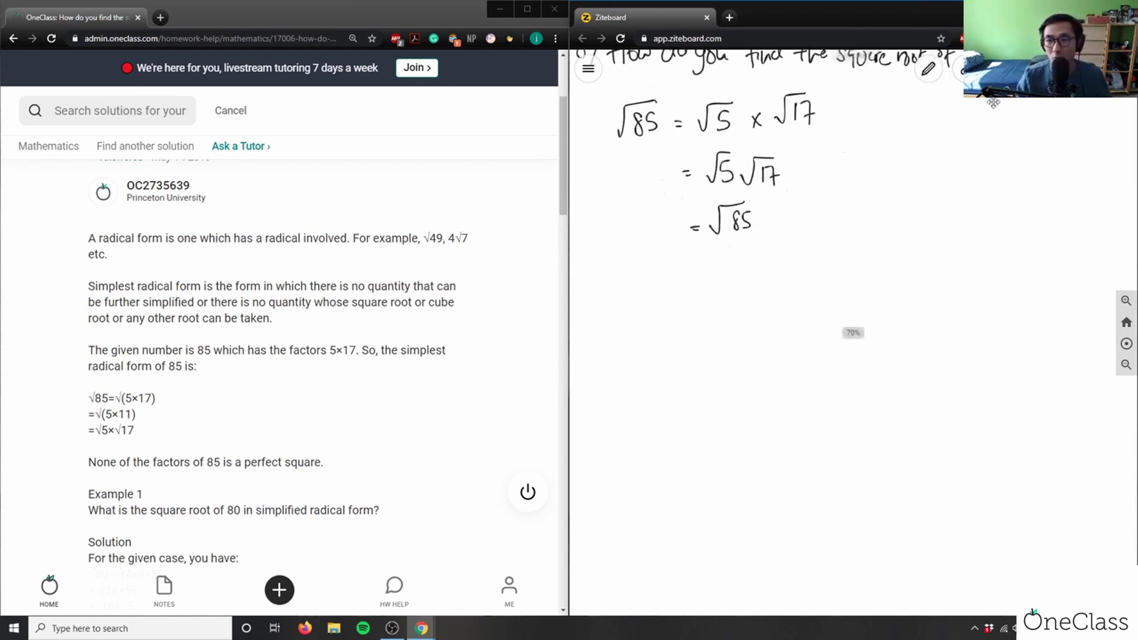
Step: Set up 85 under a division bracket with divisor and quotient 9, subtracting 81 from 85
click(929, 68)
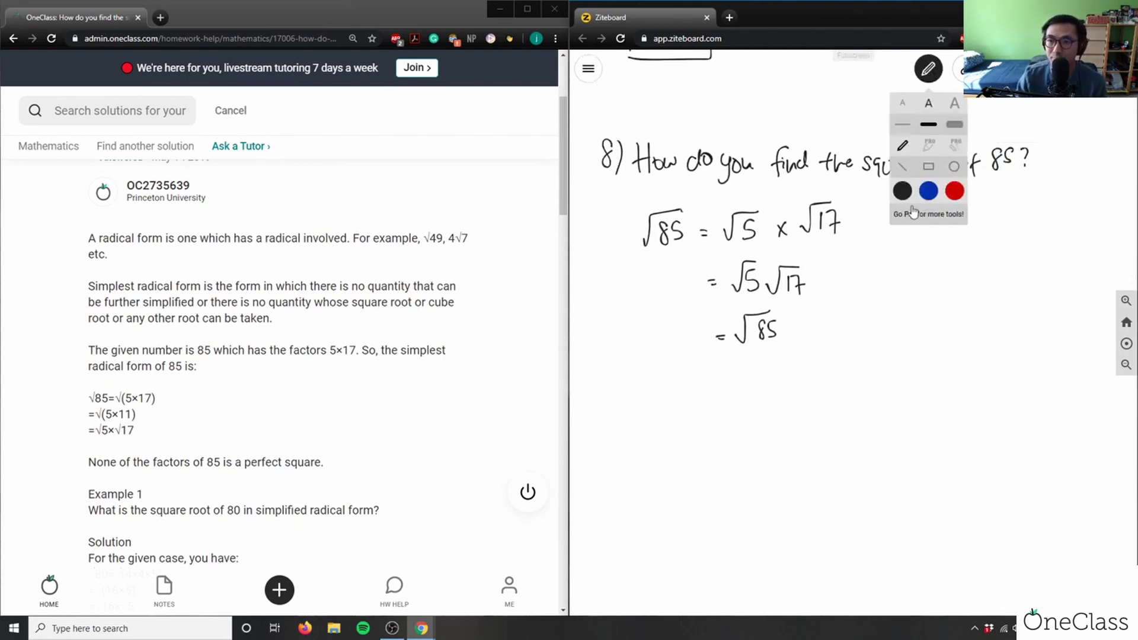
click(930, 80)
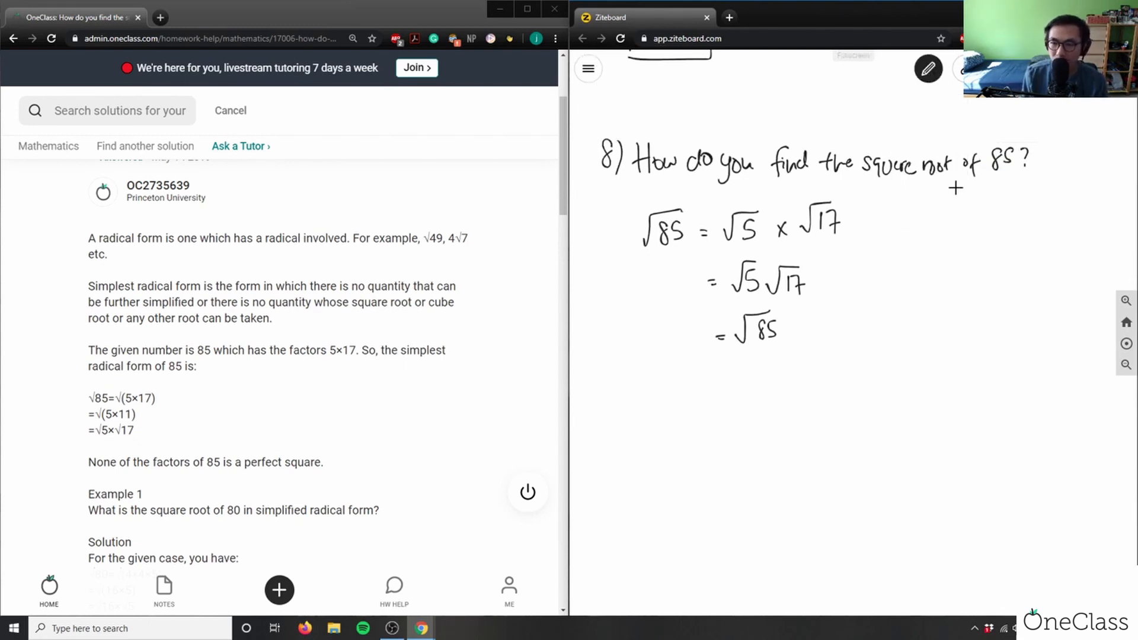
mouse_move(908, 305)
mouse_down()
mouse_move(1015, 250)
mouse_move(957, 264)
mouse_move(970, 292)
mouse_up()
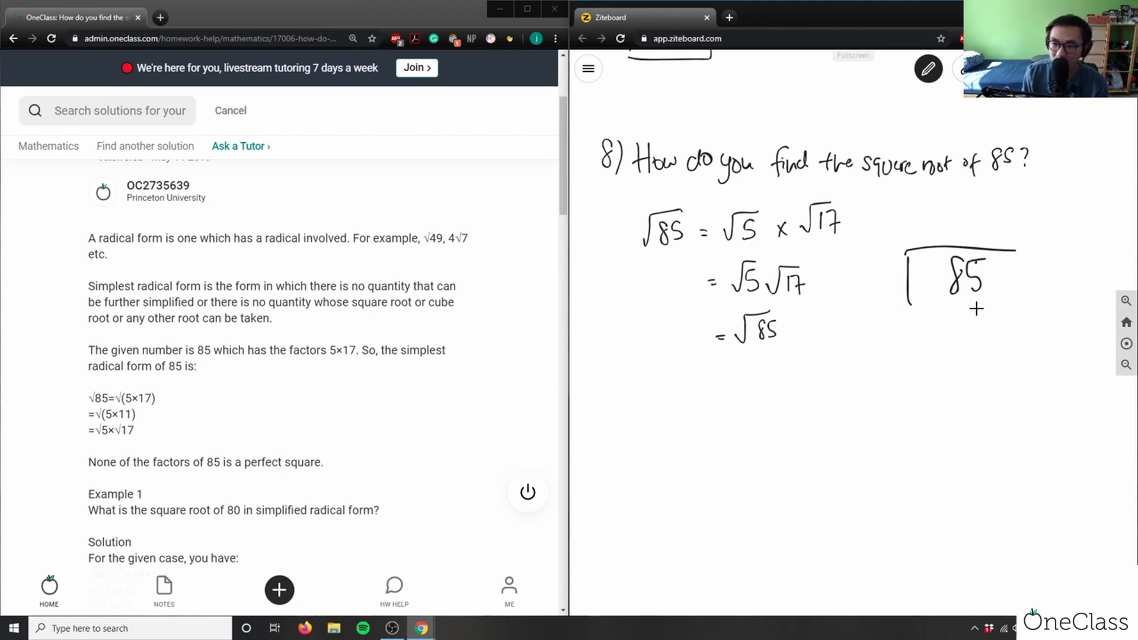
drag(889, 262, 882, 299)
mouse_move(976, 204)
mouse_down()
mouse_move(972, 233)
mouse_move(930, 233)
mouse_up()
drag(930, 217, 916, 234)
drag(968, 312, 965, 313)
mouse_move(976, 307)
mouse_down()
mouse_move(979, 343)
mouse_move(955, 326)
mouse_up()
mouse_move(940, 360)
mouse_down()
mouse_move(1001, 355)
mouse_move(982, 409)
mouse_move(1003, 379)
mouse_up()
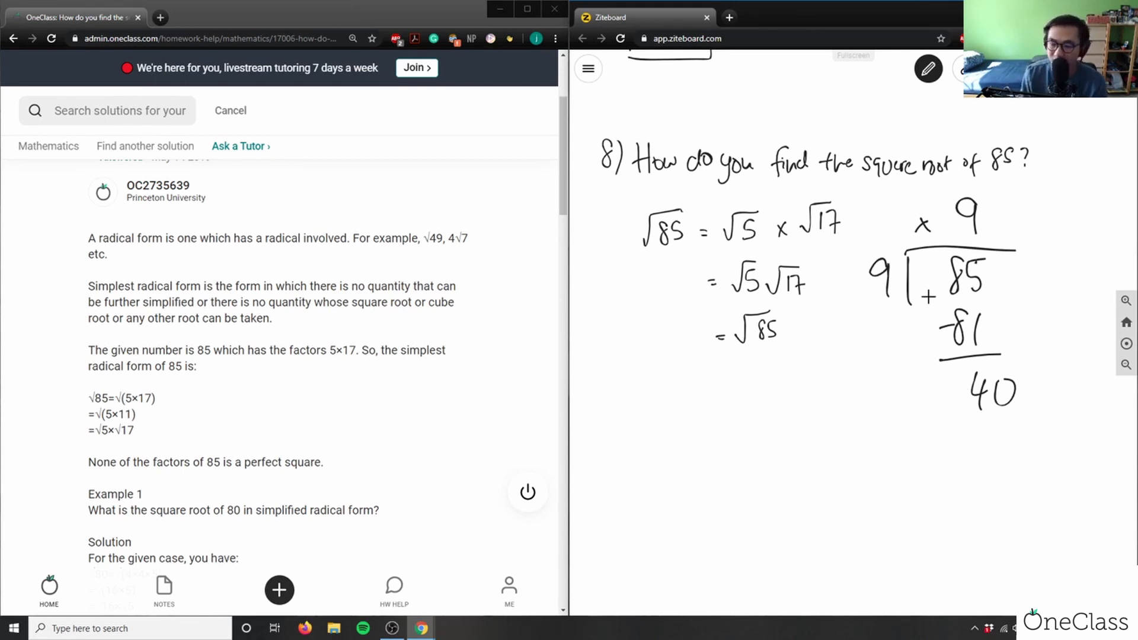
Step: Extend the bracket, write 18 as the next divisor and add .2 to make the quotient 9.2
drag(910, 256, 914, 373)
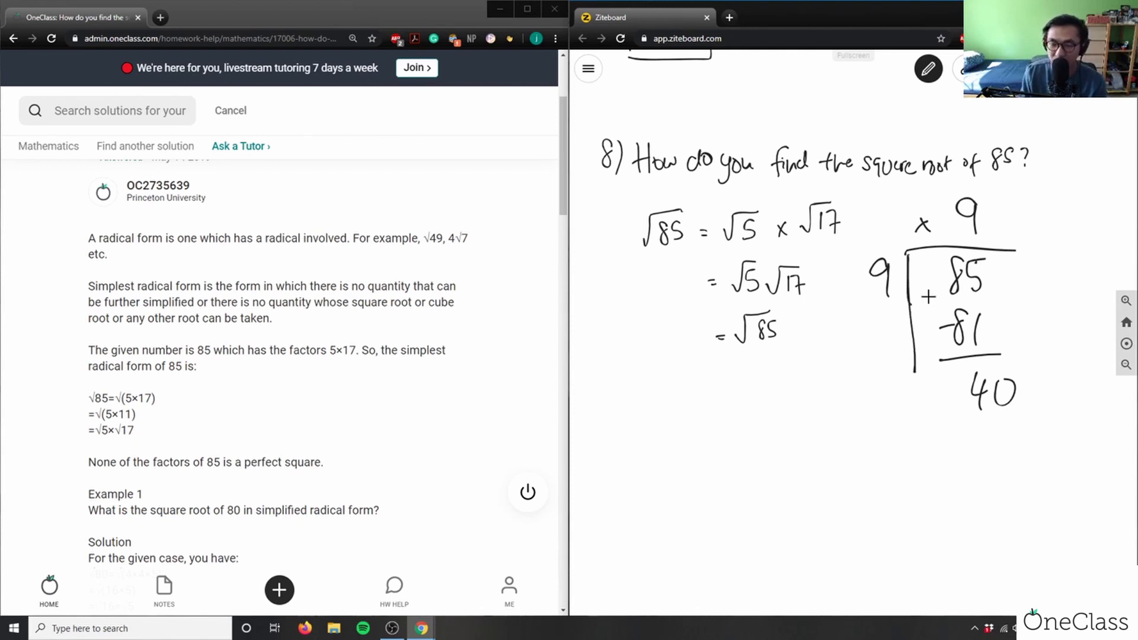
mouse_move(874, 327)
mouse_down()
mouse_move(872, 352)
mouse_move(888, 328)
mouse_up()
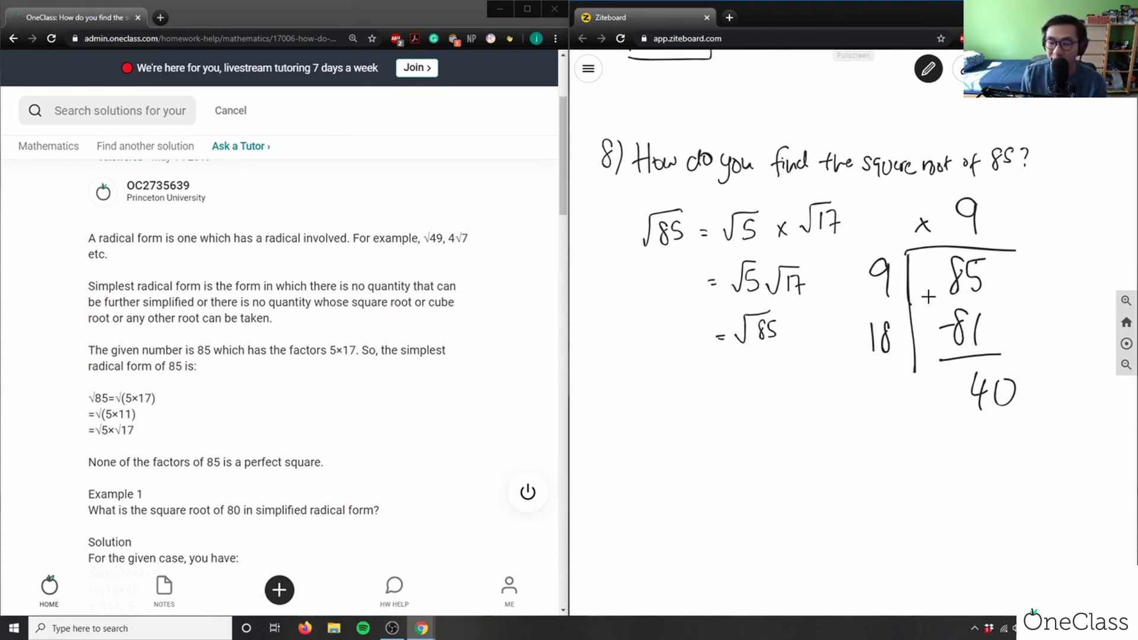
drag(984, 208, 1012, 236)
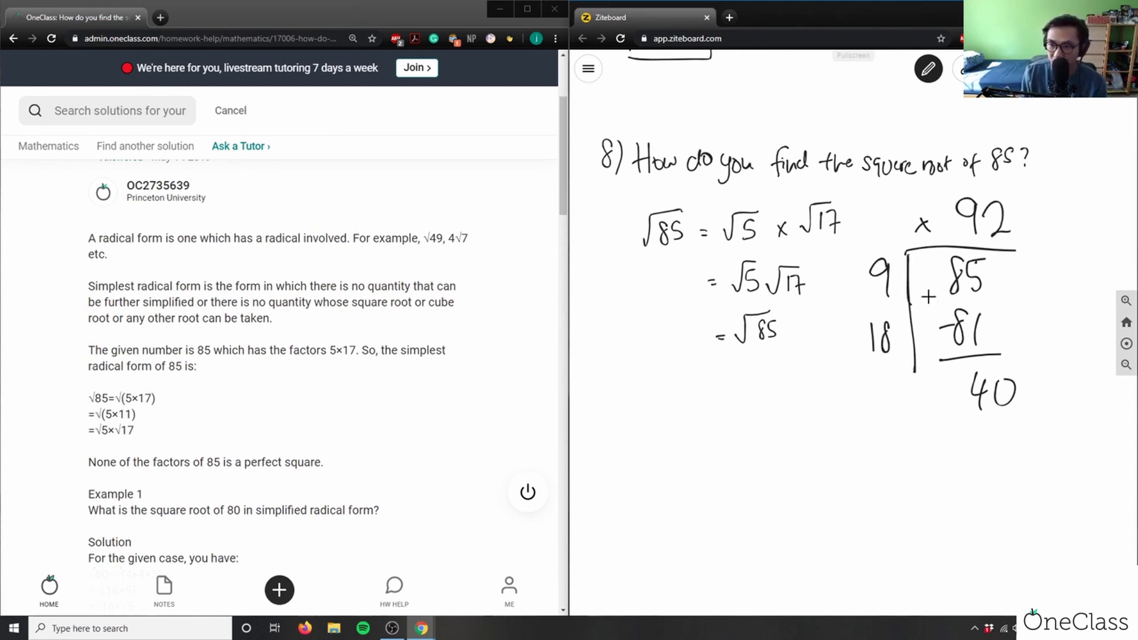
click(983, 228)
right_click(986, 238)
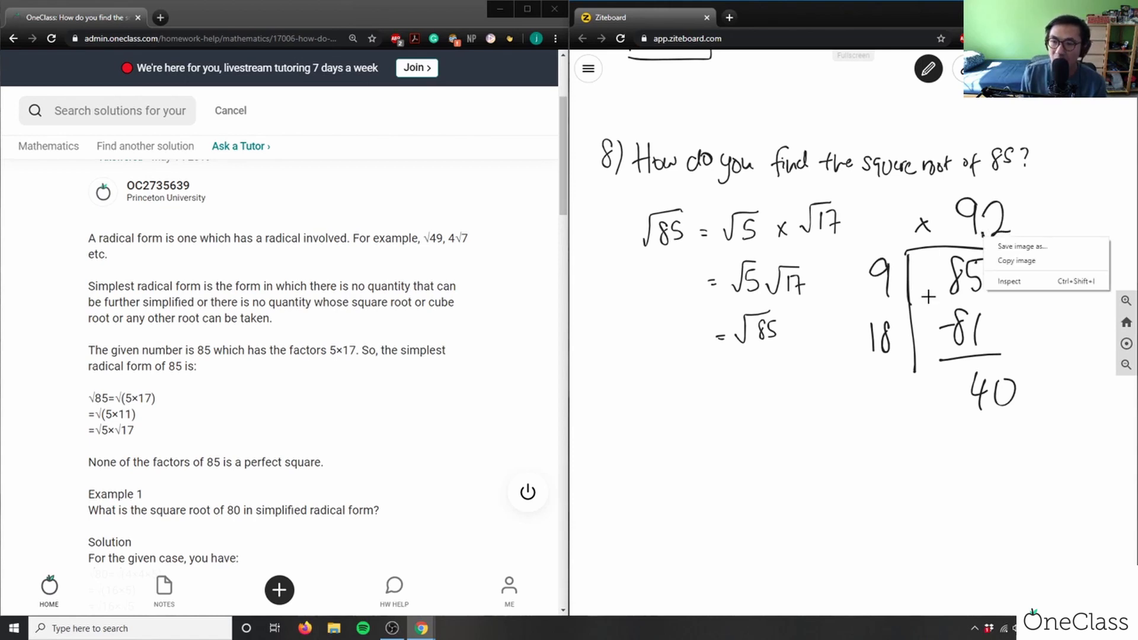
click(895, 345)
Step: Write the -36, 40 and -36 subtraction steps and a second 2 for quotient 9.22
mouse_move(978, 427)
mouse_down()
mouse_move(988, 457)
mouse_move(1007, 445)
mouse_up()
mouse_move(956, 450)
mouse_down()
mouse_move(1039, 461)
mouse_move(1022, 512)
mouse_up()
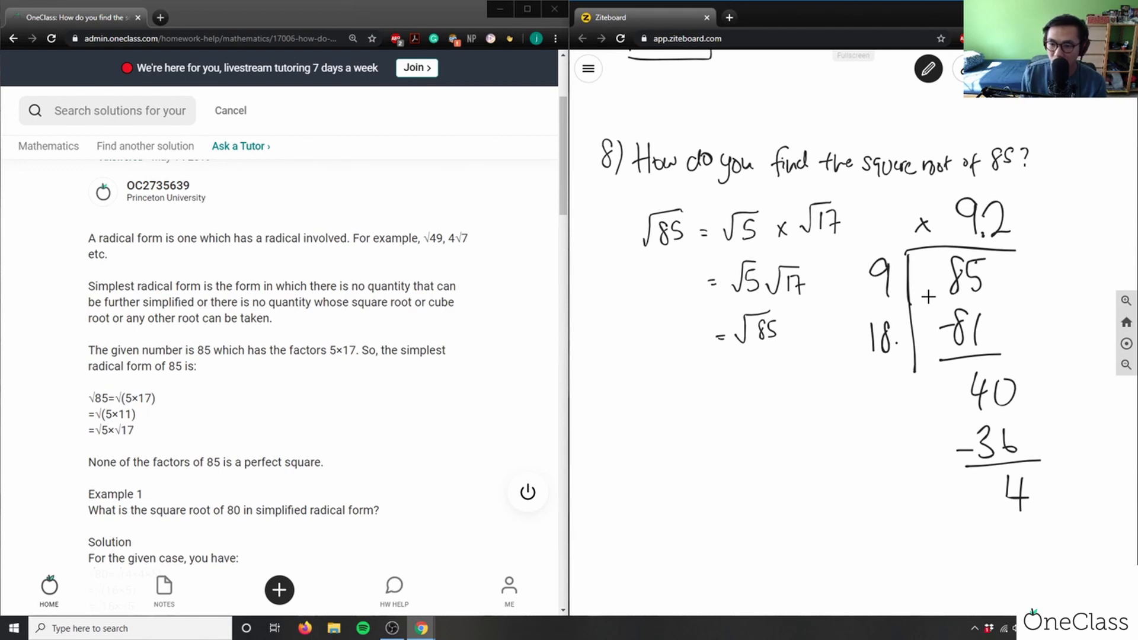
drag(1042, 477, 1038, 480)
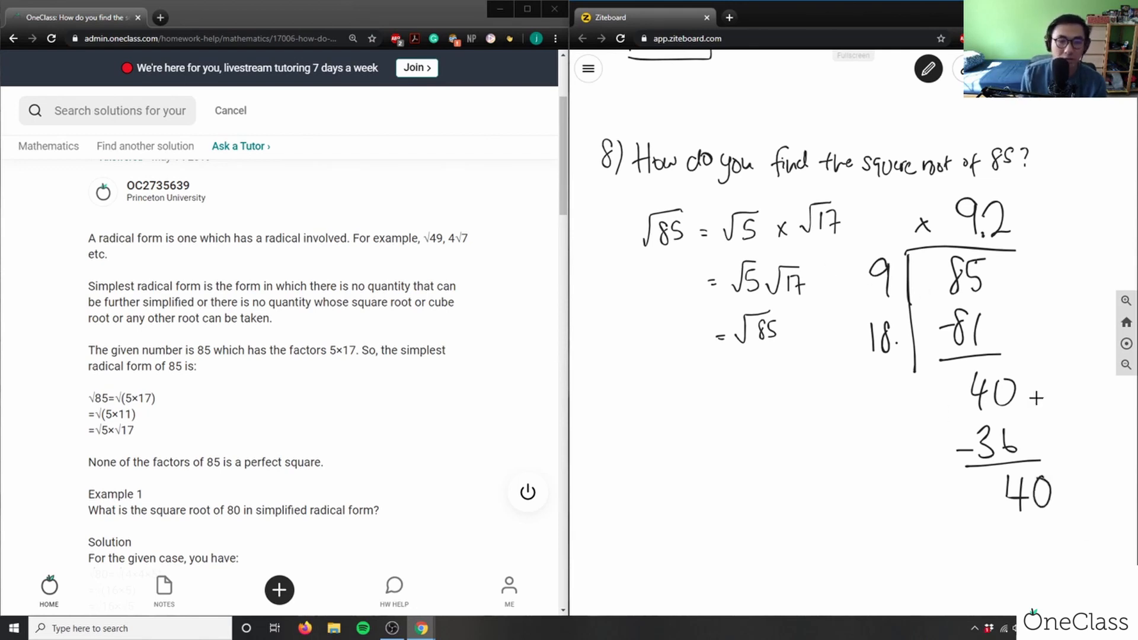
drag(1018, 209, 1036, 237)
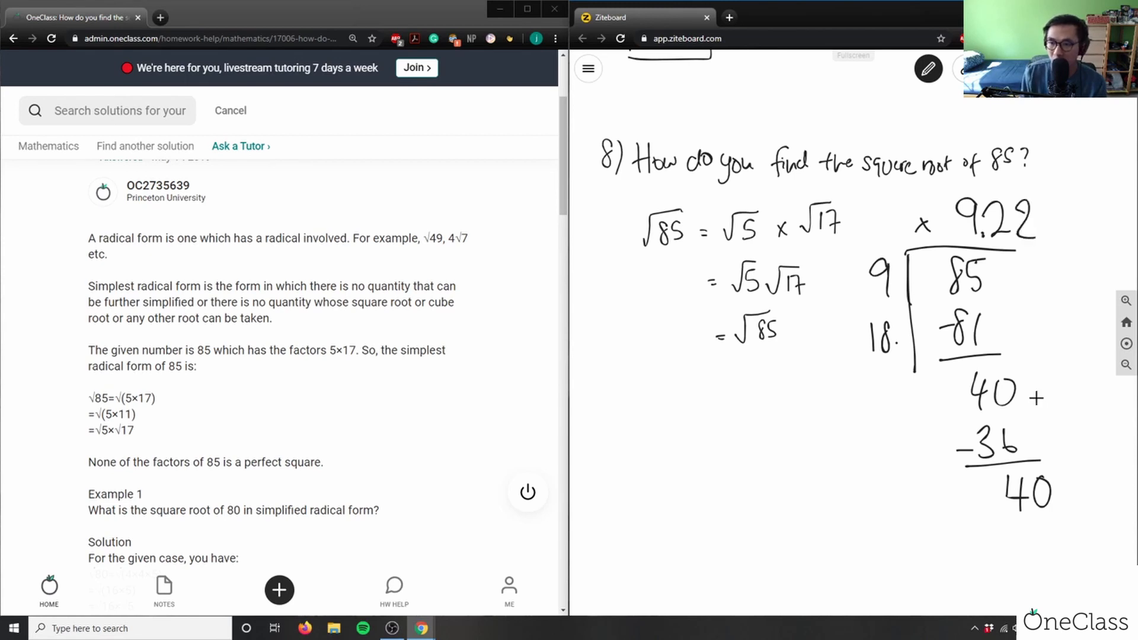
mouse_move(1022, 520)
mouse_down()
mouse_move(1023, 543)
mouse_move(1055, 555)
mouse_move(1005, 545)
mouse_up()
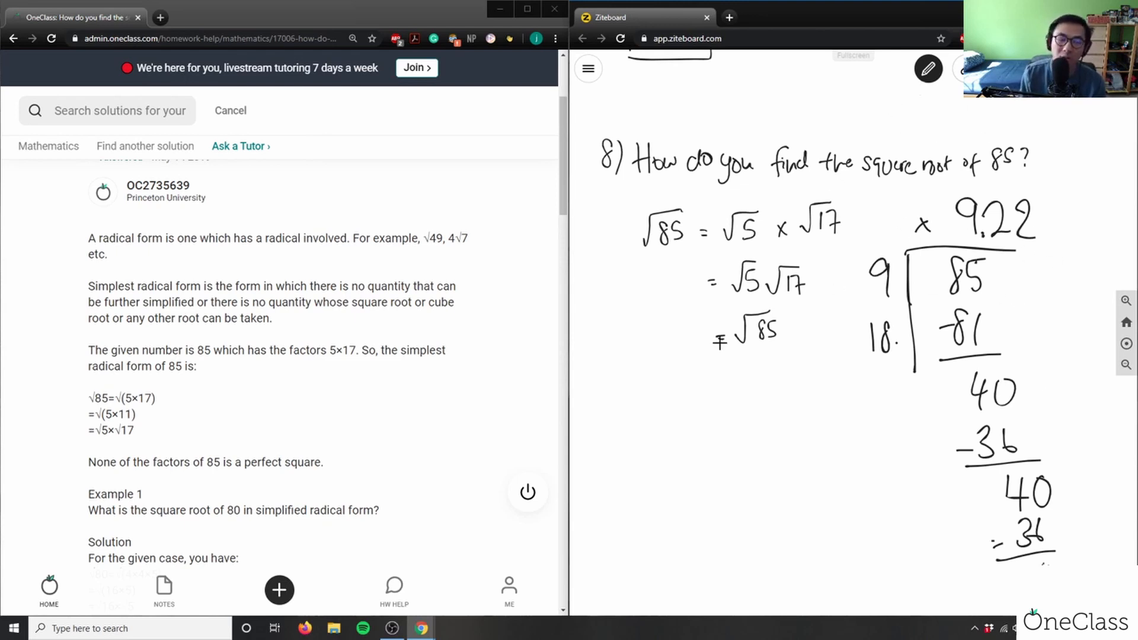
Step: Handwrite √85 ≈ 9.22 beneath the working and complete the equals sign before √85
mouse_move(630, 429)
mouse_down()
mouse_move(685, 393)
mouse_move(666, 413)
mouse_move(677, 446)
mouse_up()
drag(709, 428, 730, 433)
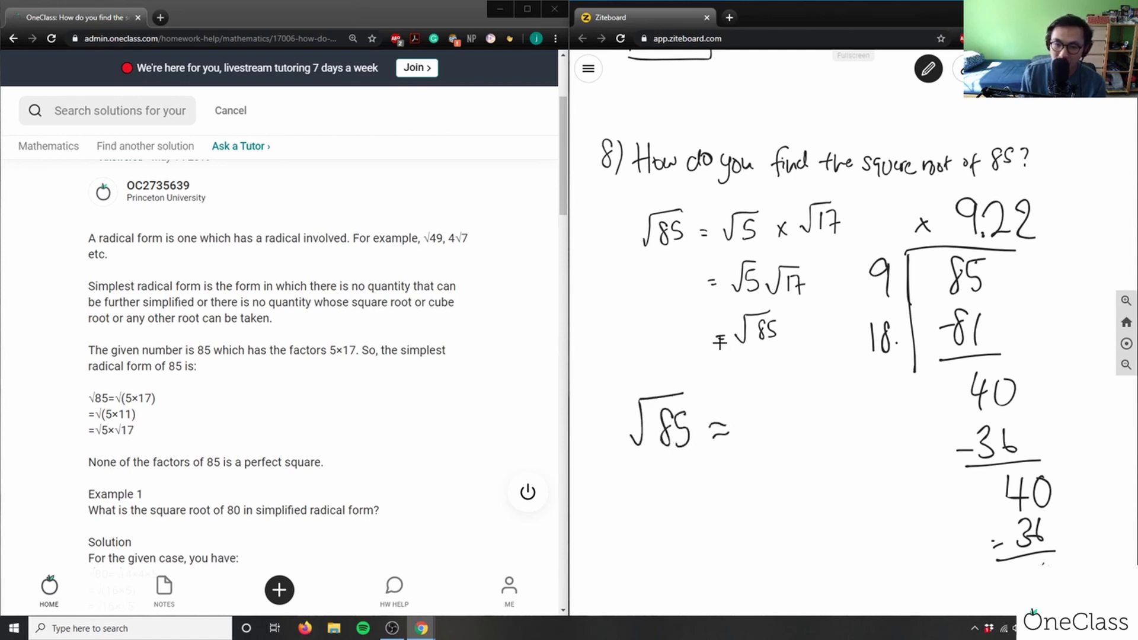
mouse_move(759, 411)
mouse_down()
mouse_move(753, 445)
mouse_move(794, 442)
mouse_up()
drag(795, 415, 811, 442)
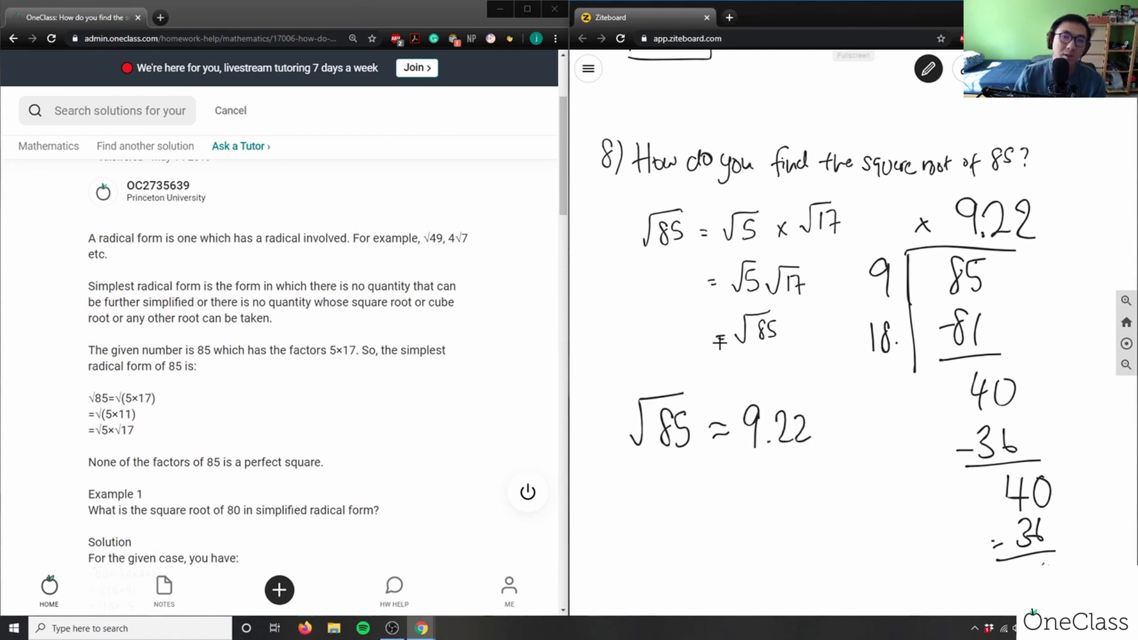
drag(715, 341, 728, 340)
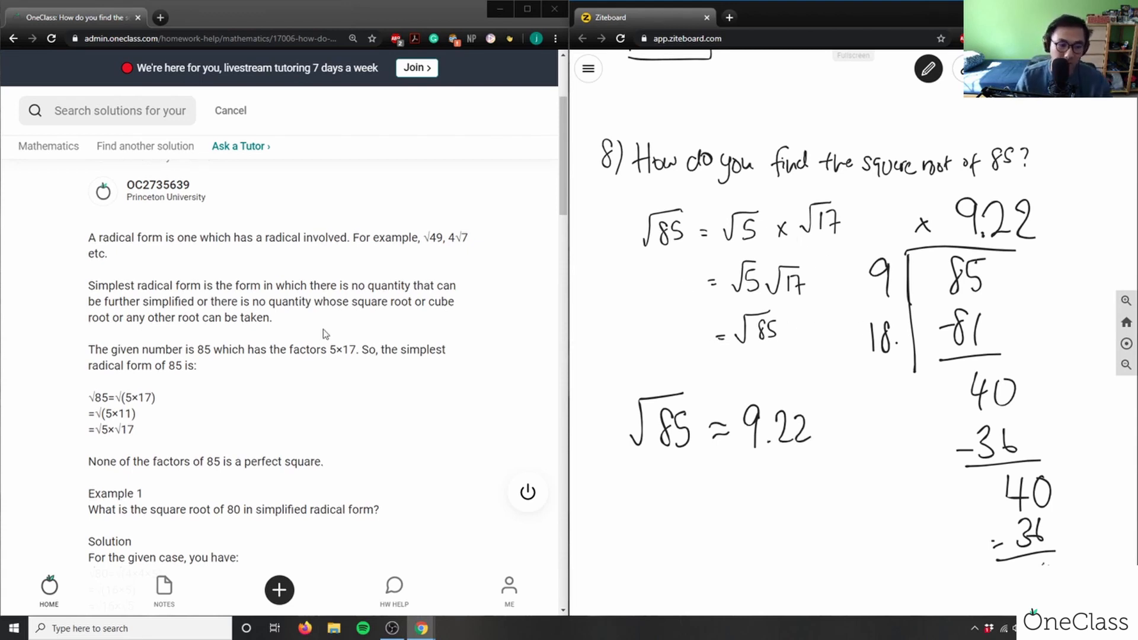
scroll(215, 346, down, 1)
scroll(216, 345, up, 1)
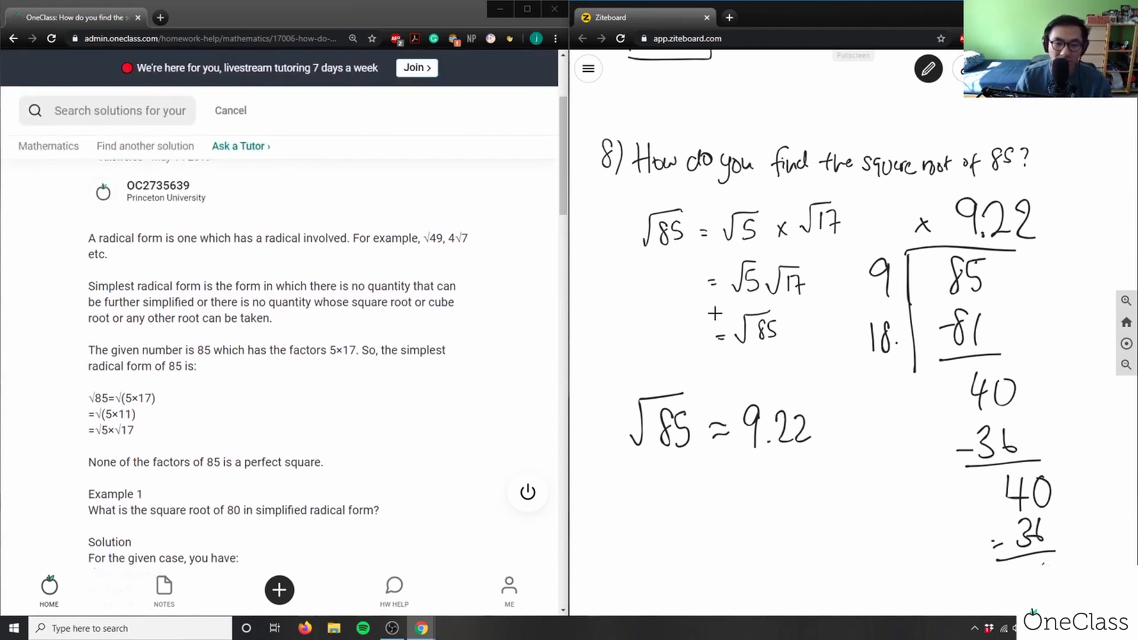
scroll(398, 384, down, 1)
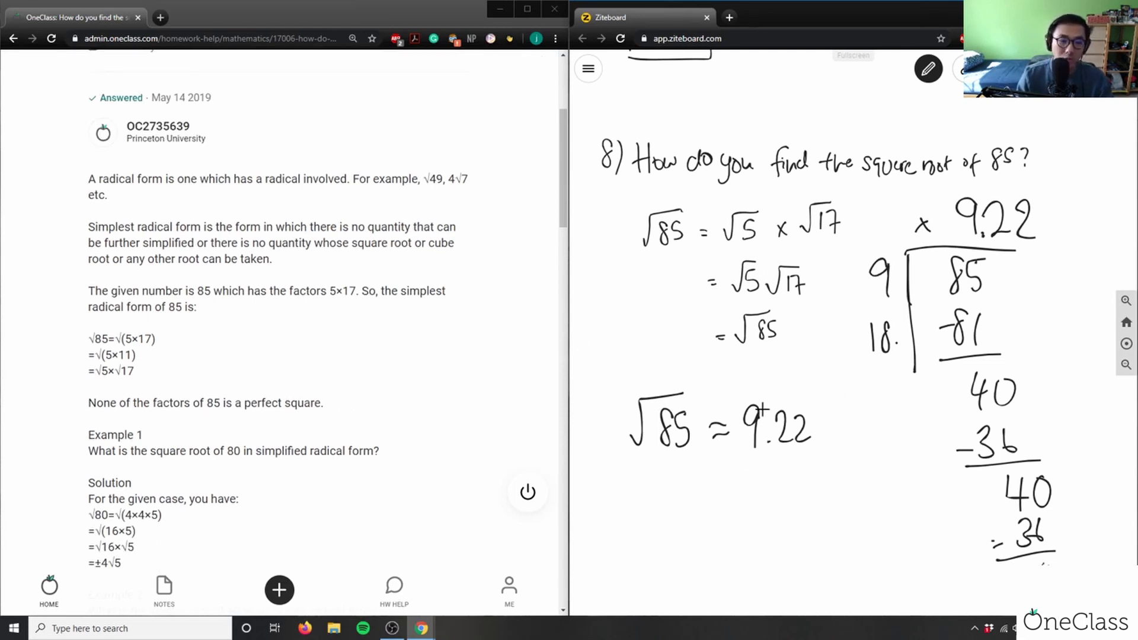
scroll(339, 387, down, 4)
scroll(338, 387, down, 1)
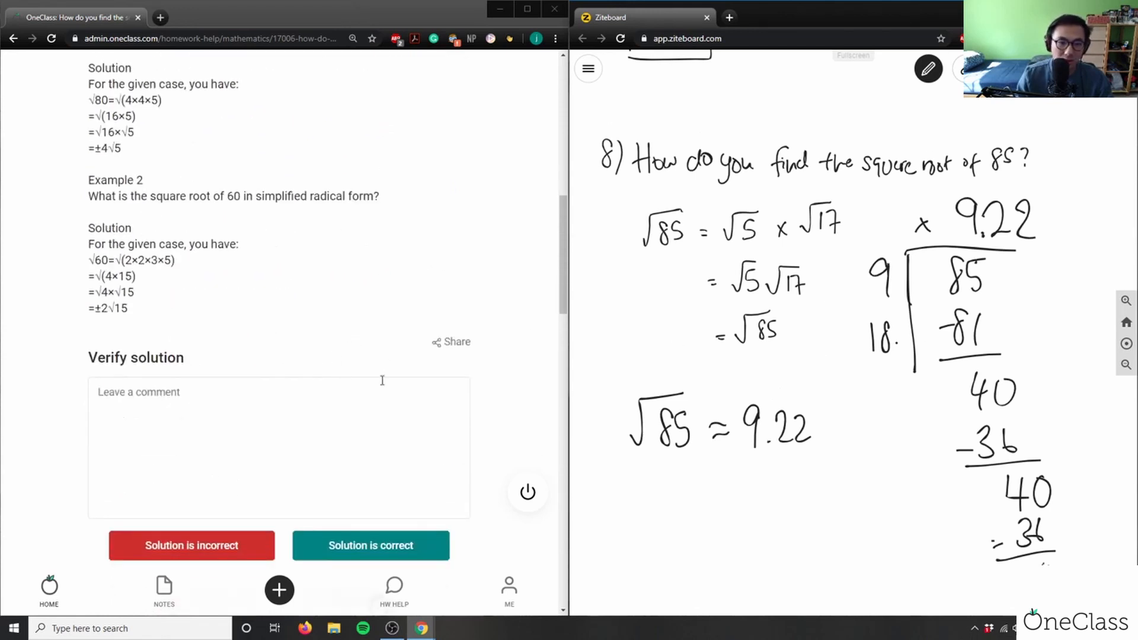
Step: Type a comment in the Leave a comment box saying long division gives 9.22
click(360, 441)
text(Great solution)
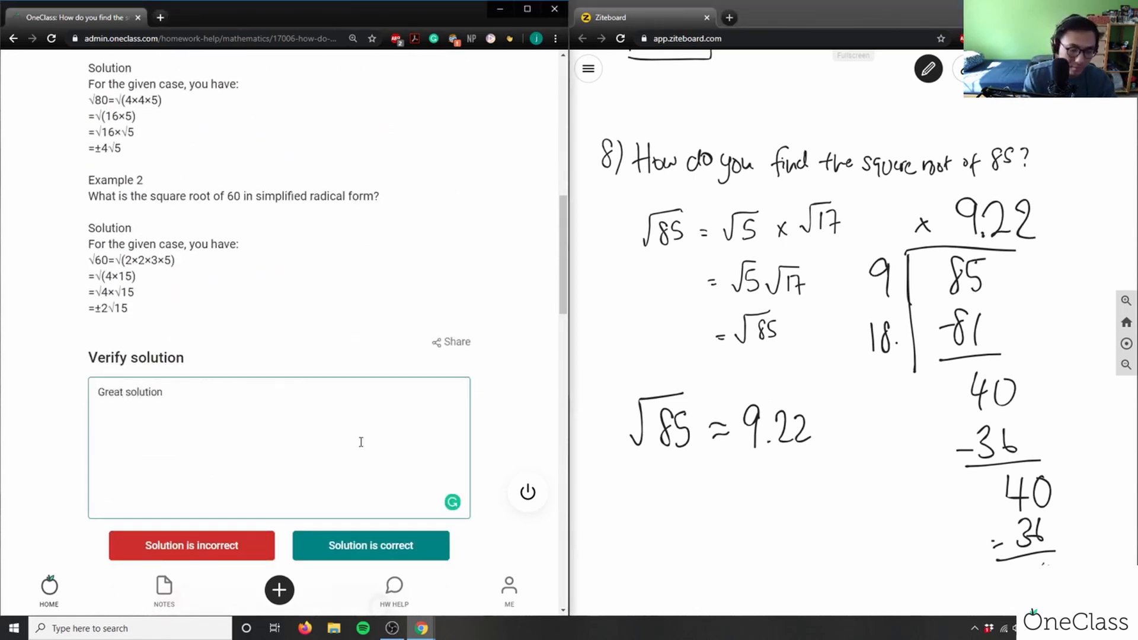
text( and )
text(analysis.)
text( If I were to use long divison method)
key(BackSpace)
key(BackSpace)
key(BackSpace)
key(BackSpace)
key(BackSpace)
key(BackSpace)
key(BackSpace)
text(ion to find a deciam)
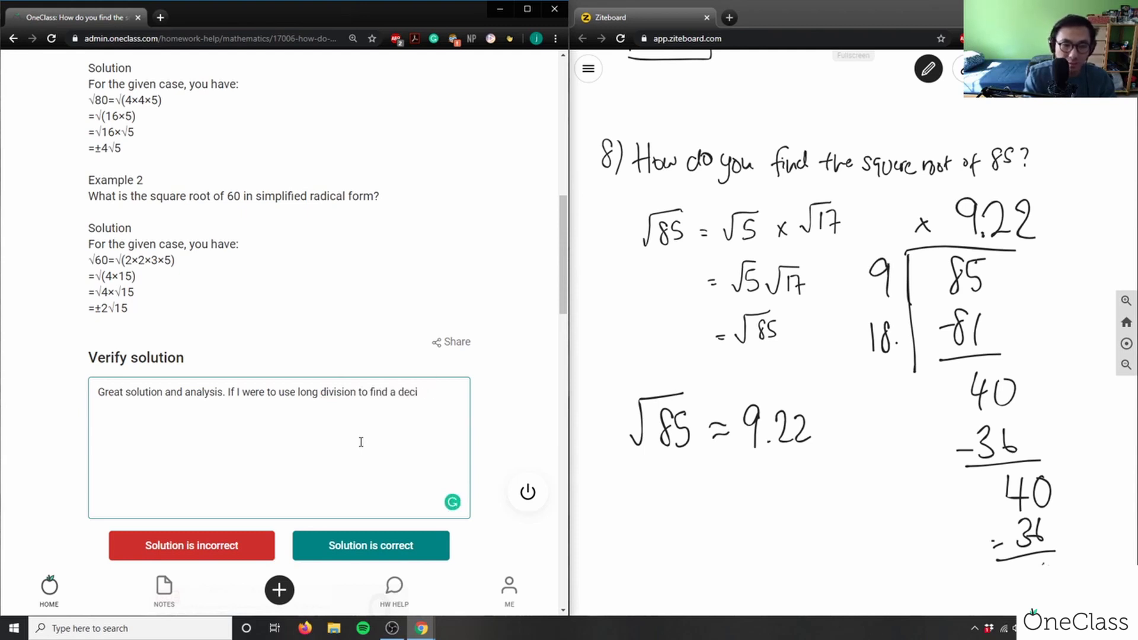
text( I would get)
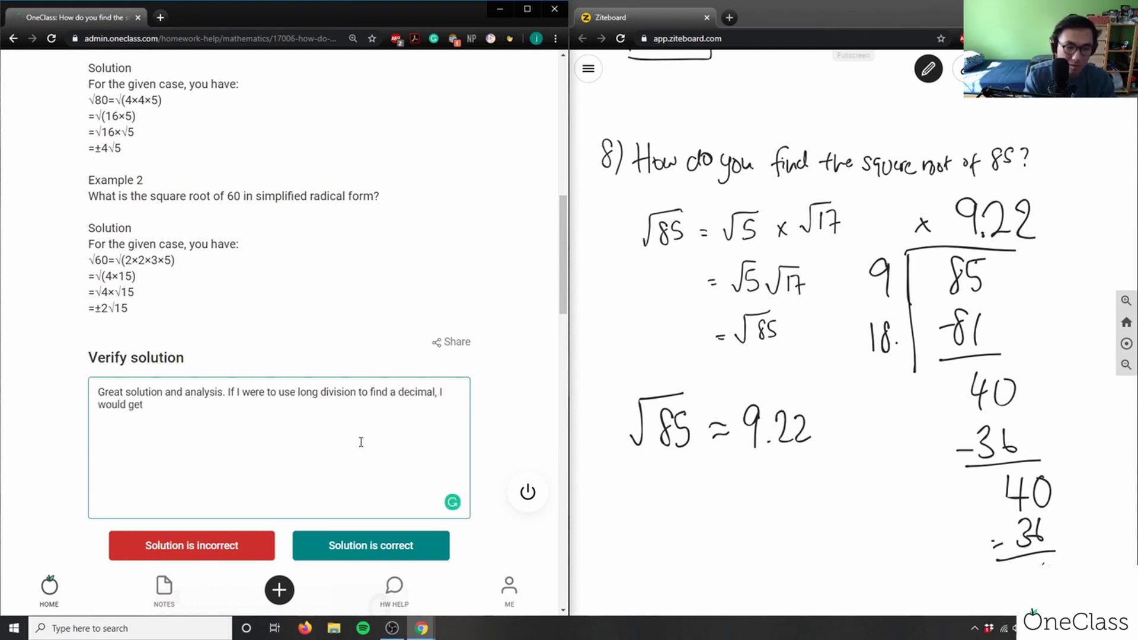
text(9.22 as my solution.)
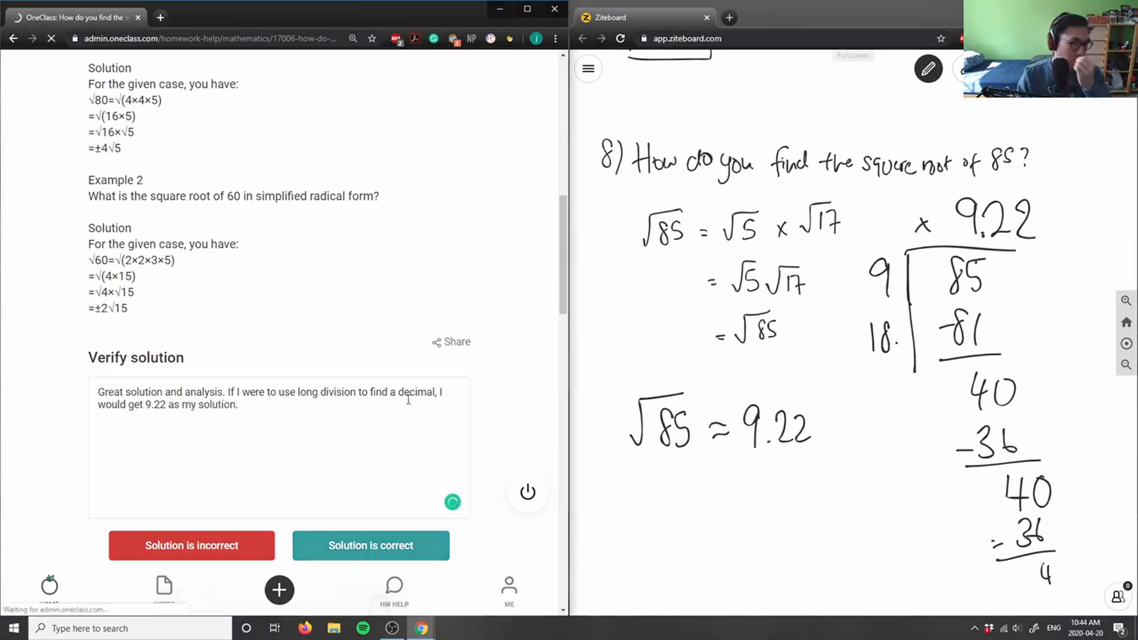